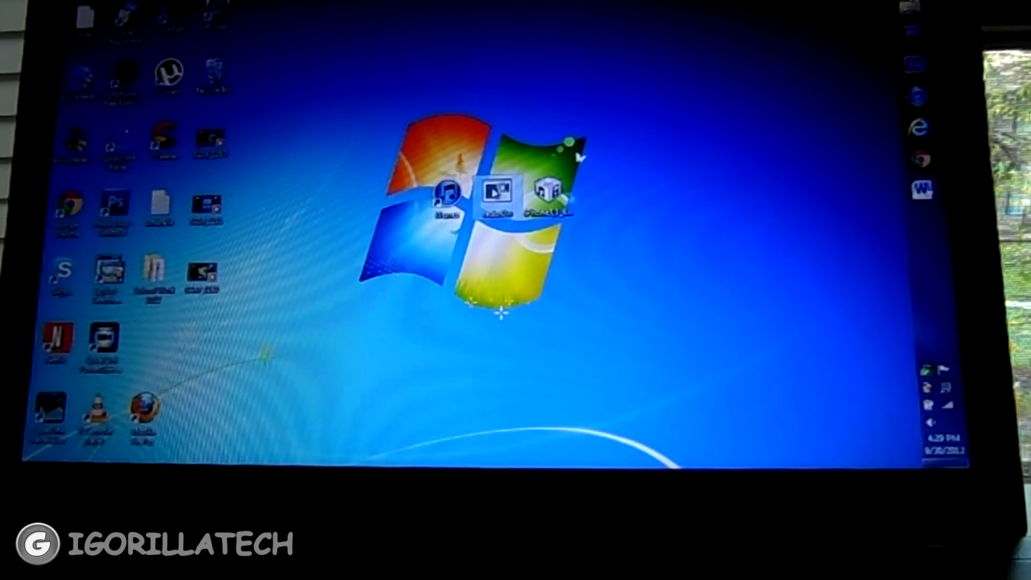
Launch redsn0w and go to its Extras page with the iPhone 4 connected
double_click(497, 194)
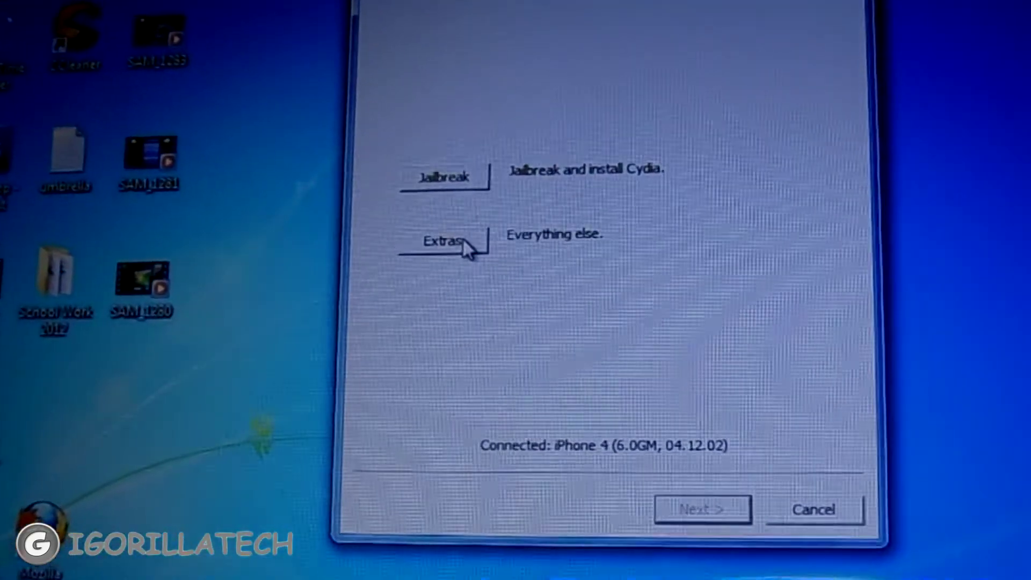
click(470, 248)
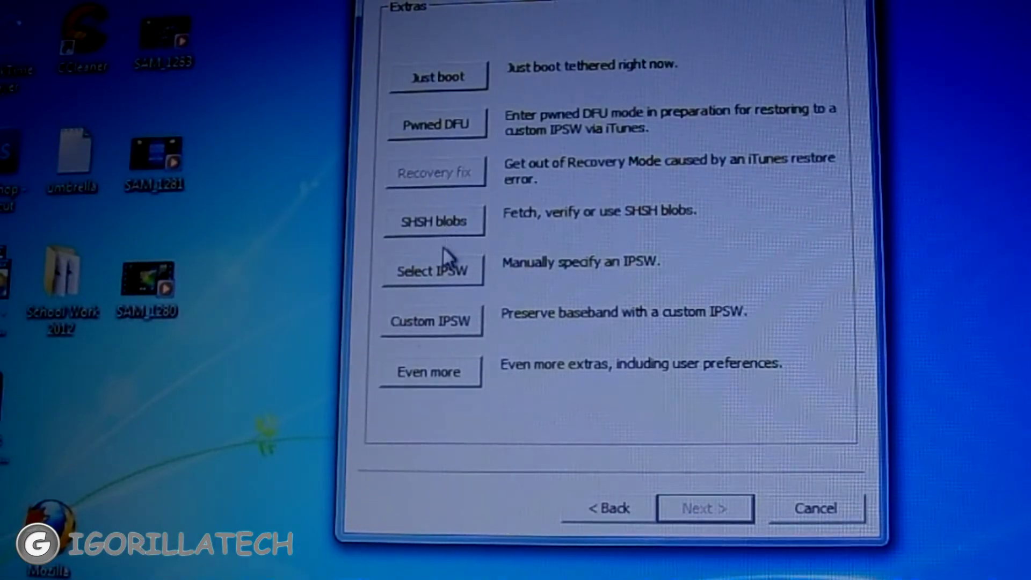
Load the iPhone3,1_6.0_10A403_Restore IPSW from the Desktop and confirm the identified build
click(433, 271)
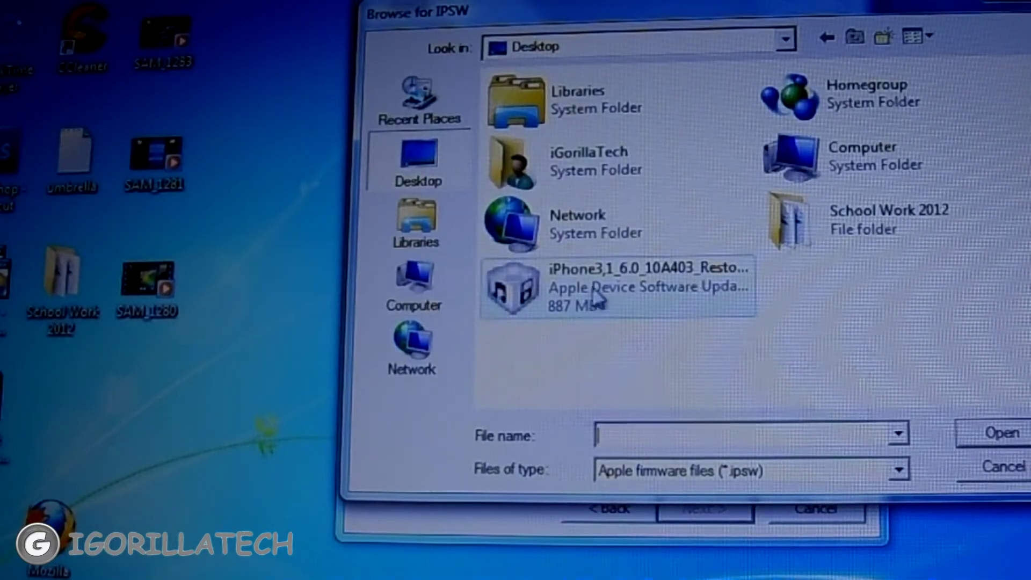
click(597, 288)
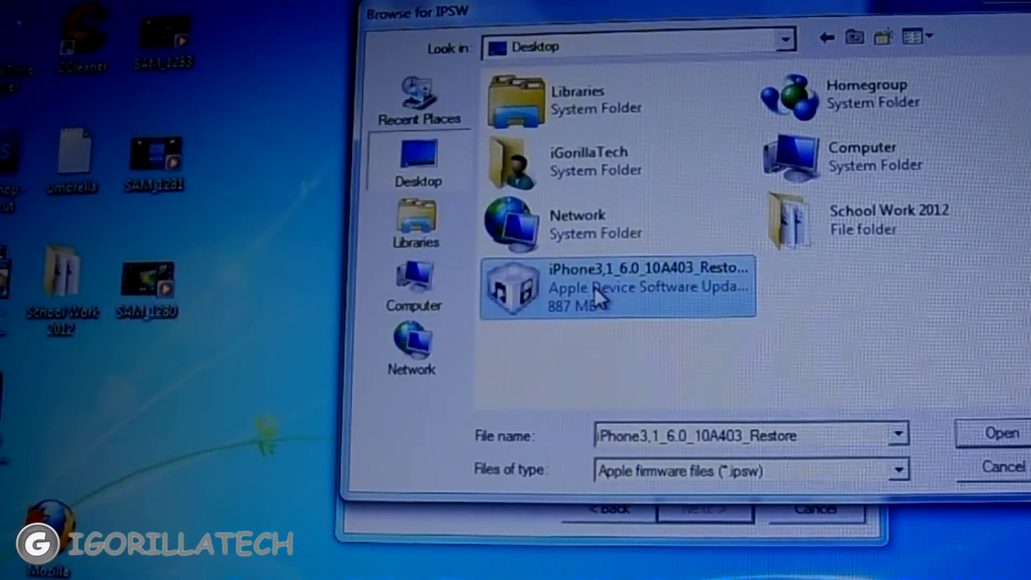
click(999, 435)
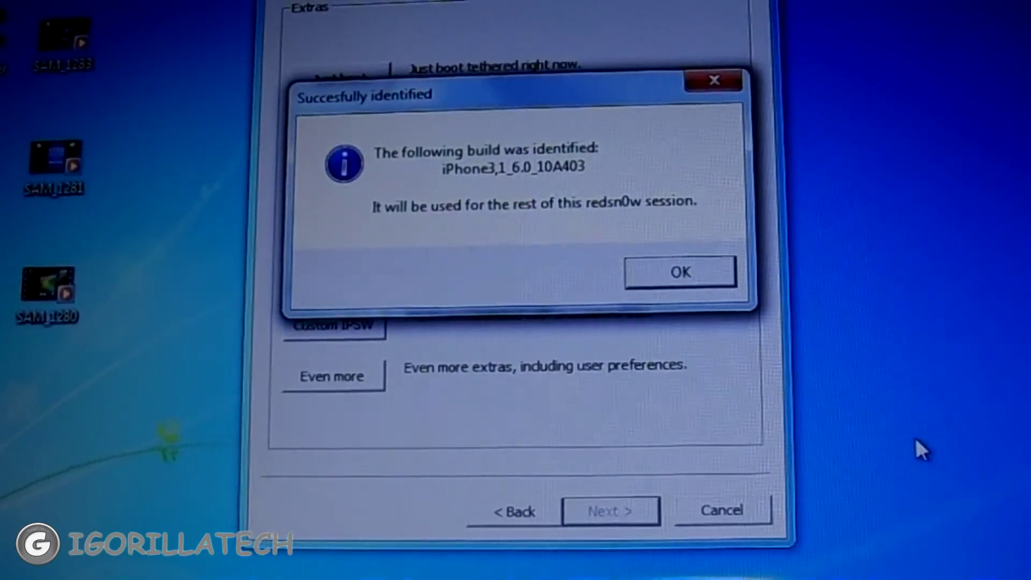
click(655, 284)
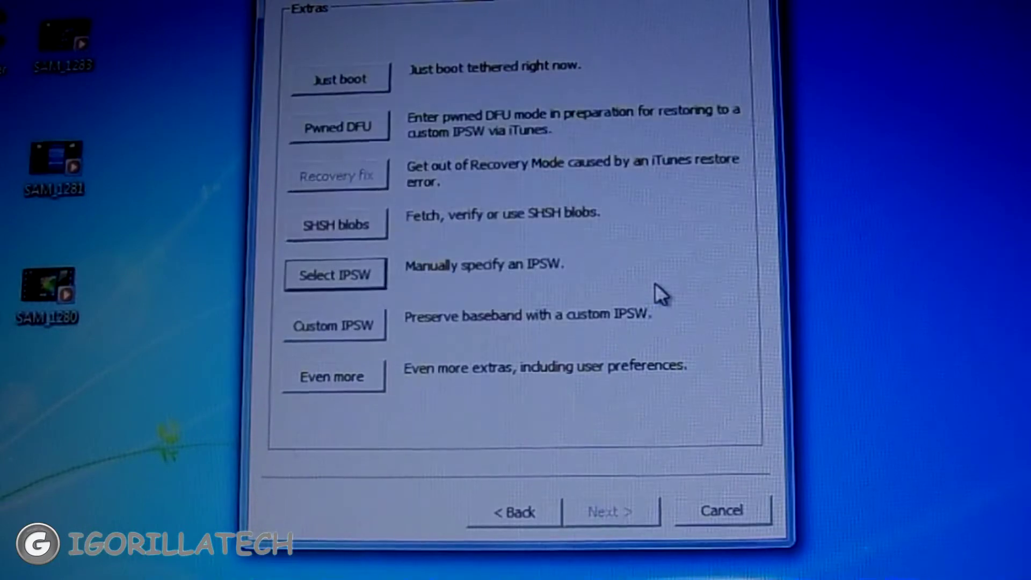
Return to the welcome page and put the iPhone 4 into DFU mode
click(525, 516)
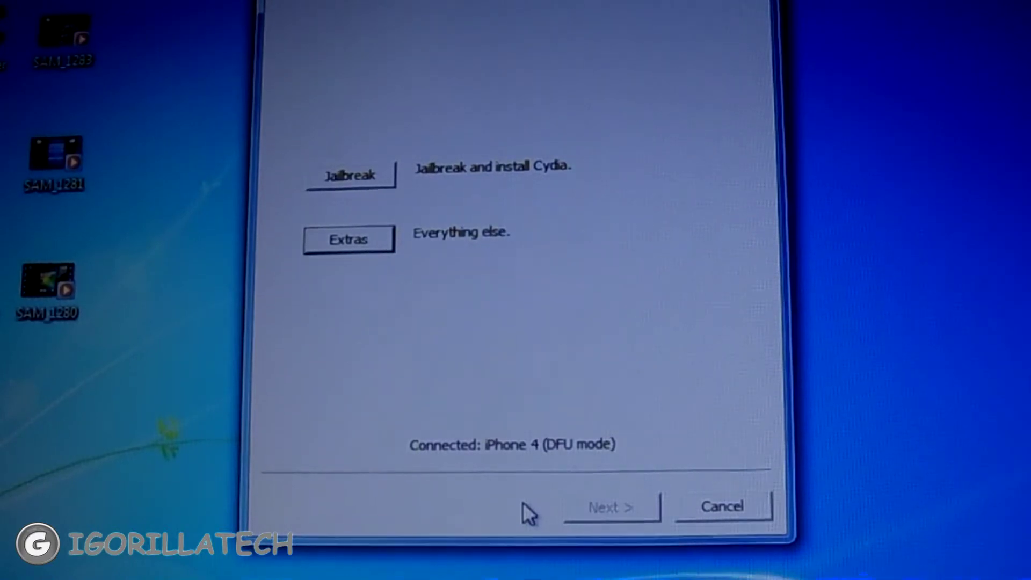
Start the jailbreak and proceed with Install SSH ticked
click(351, 182)
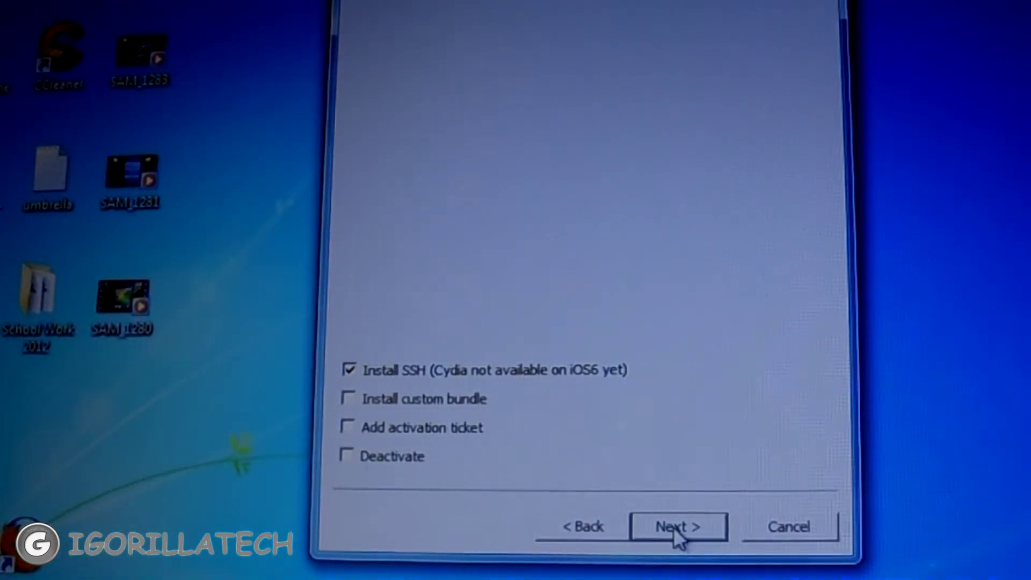
click(676, 531)
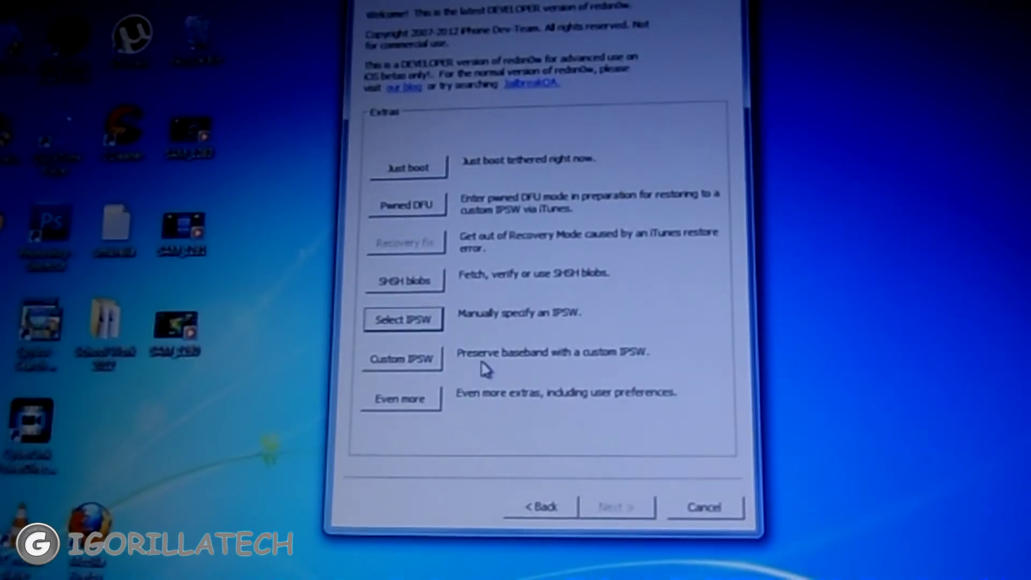
Select and load the iPhone3,1 iOS 6.0 IPSW again for this session
click(434, 324)
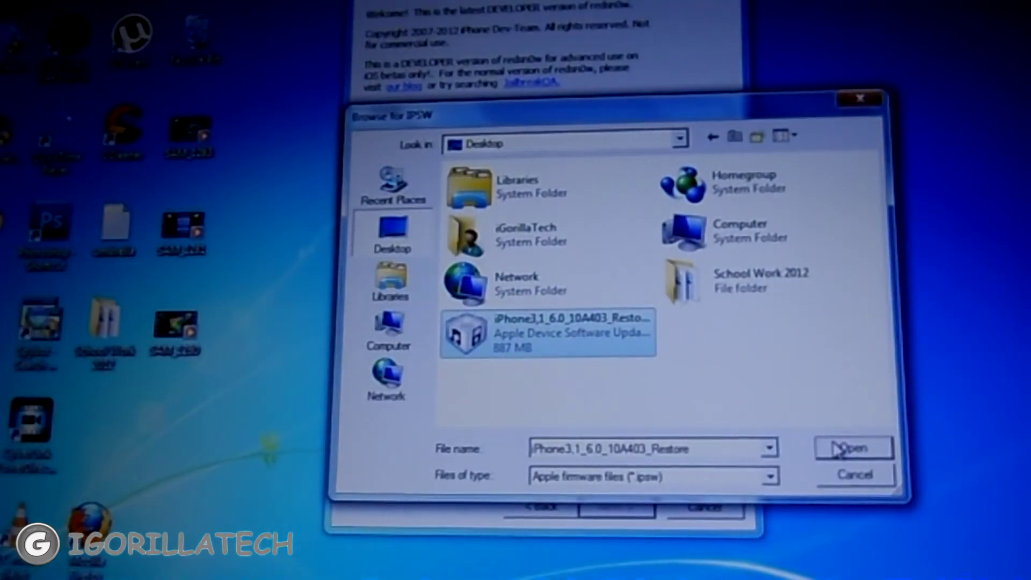
click(838, 449)
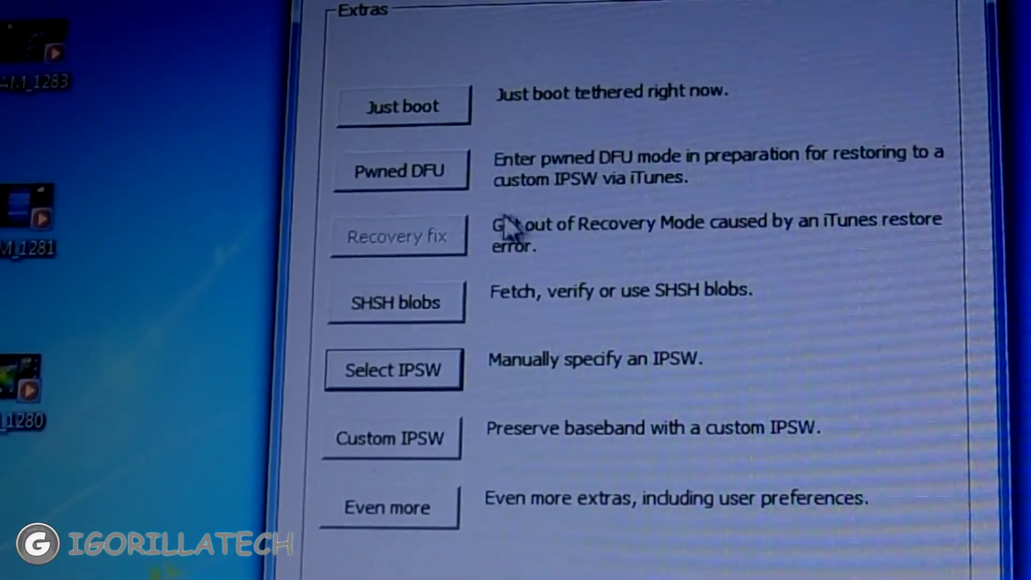
Start a Just boot tethered boot and continue once the phone is in DFU mode
click(413, 116)
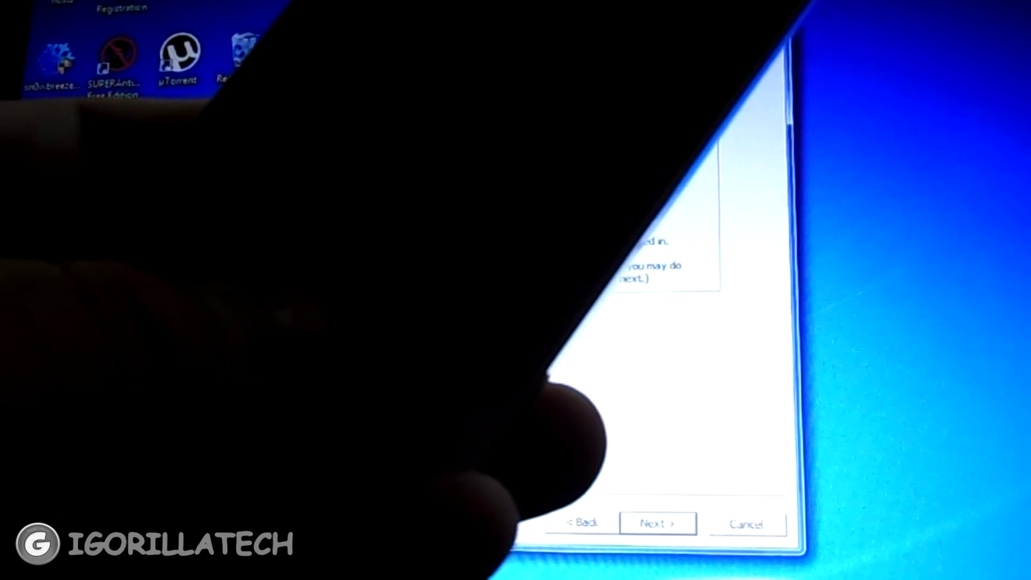
key(Return)
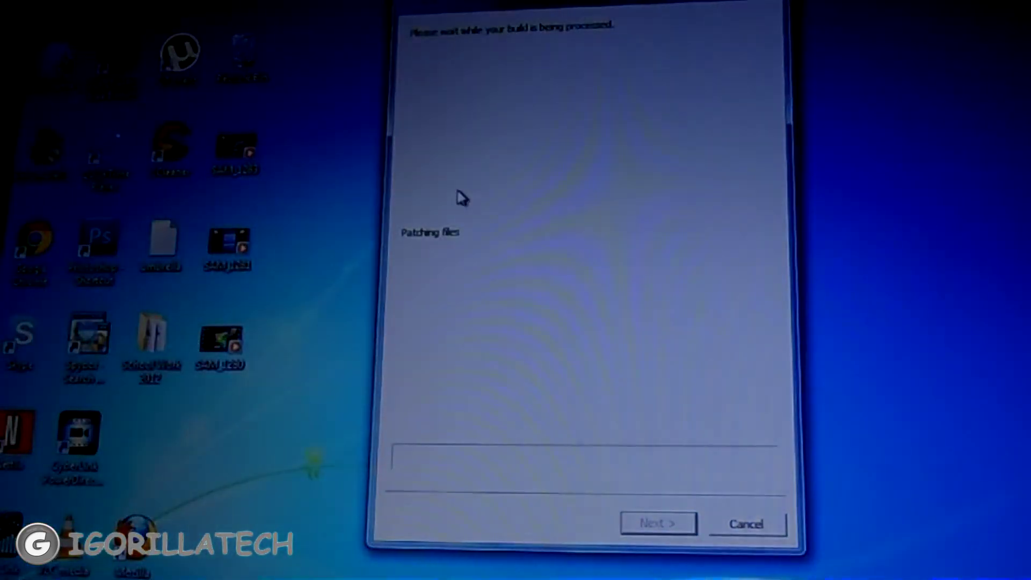